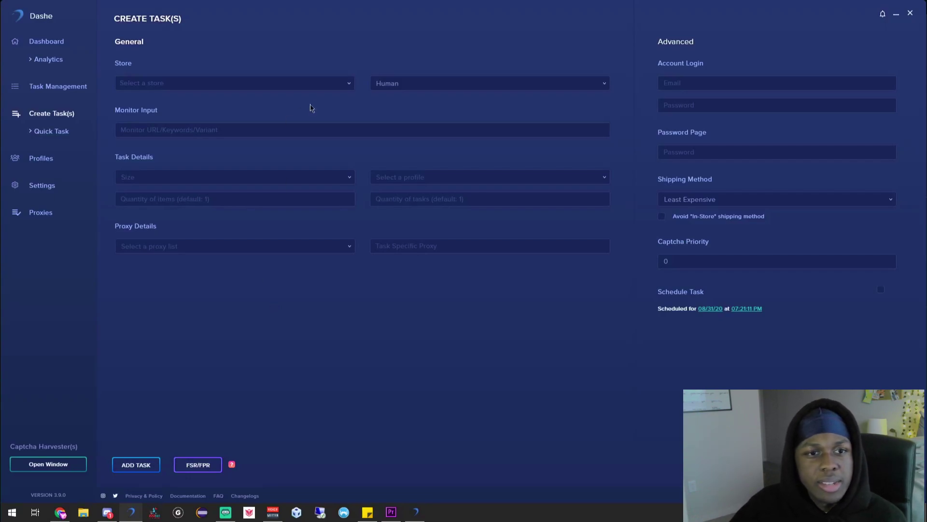
- Search the Store list for 'yee' and set the task's store to YeezySupply
{"action": "left_click", "coordinate": [291, 83]}
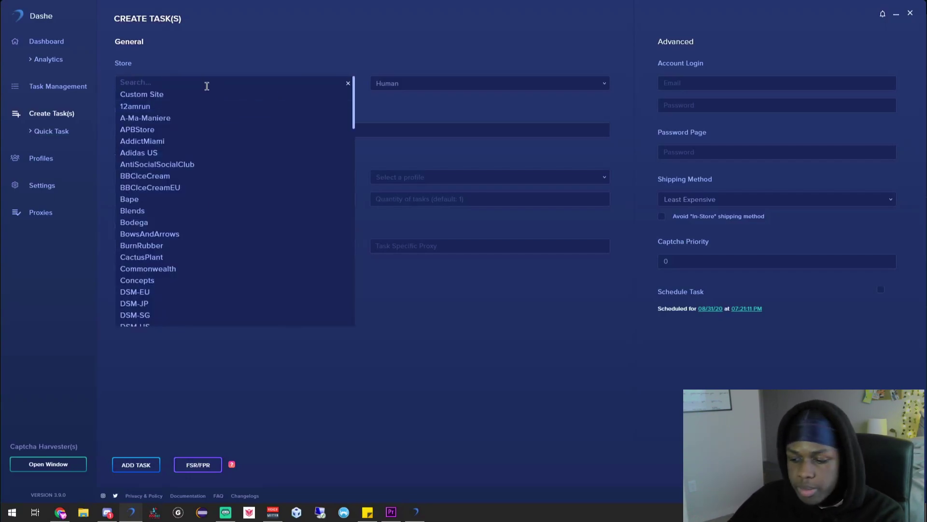
{"action": "type", "text": "yee"}
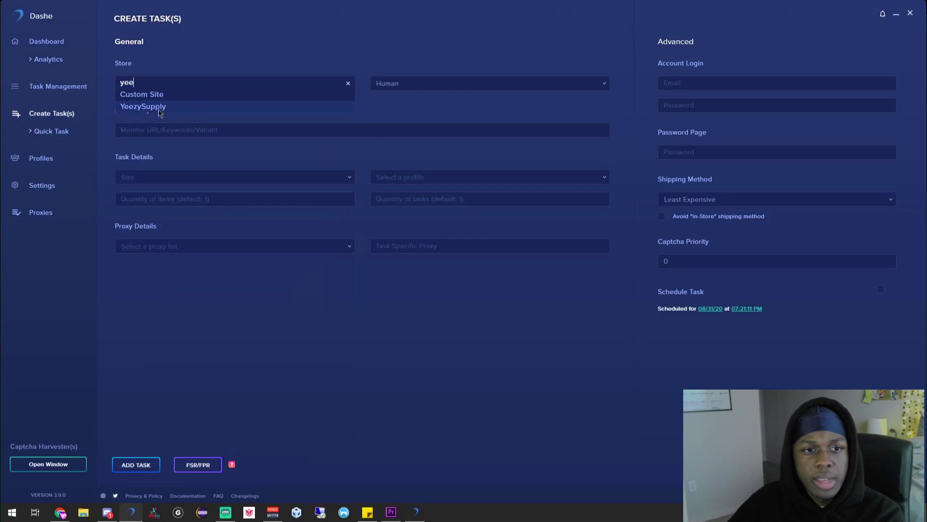
{"action": "left_click", "coordinate": [160, 108]}
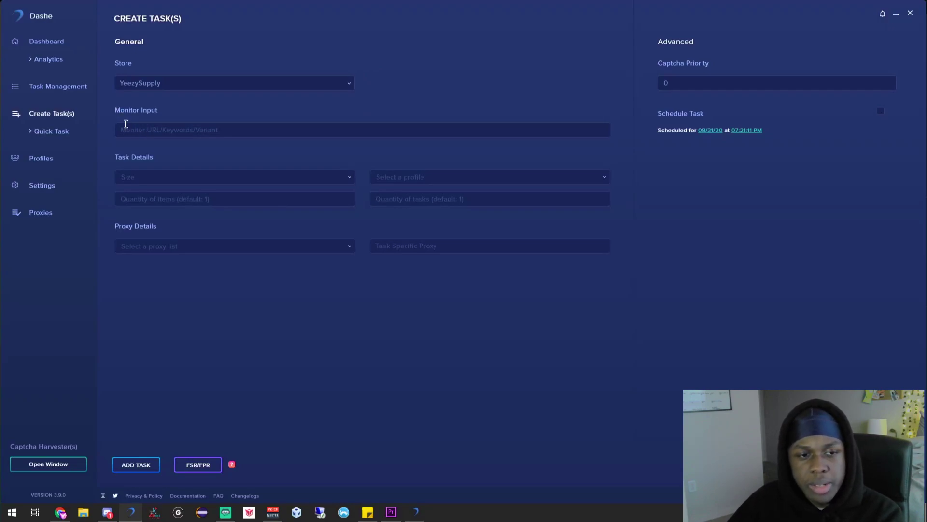
- Copy product code G54850 from the Yeezy 700 V3 page address in Chrome, then return to Dashe
{"action": "left_click", "coordinate": [60, 512]}
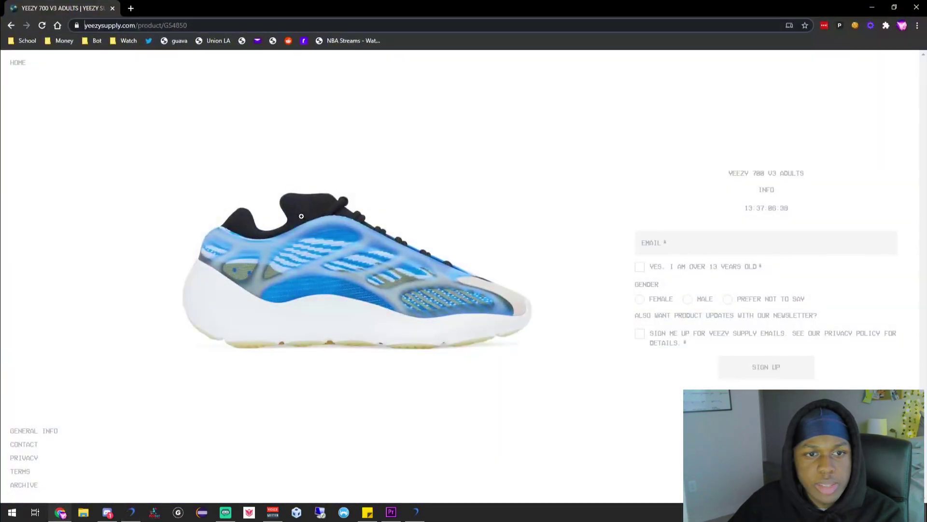
{"action": "left_click", "coordinate": [195, 26]}
{"action": "left_click_drag", "start_coordinate": [235, 26], "coordinate": [201, 26]}
{"action": "key", "text": "ctrl+c"}
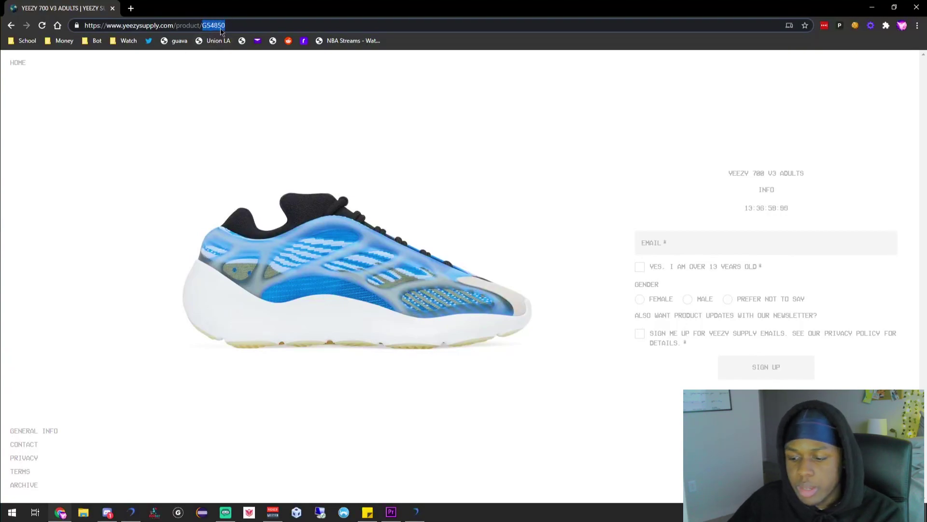
{"action": "left_click", "coordinate": [131, 512]}
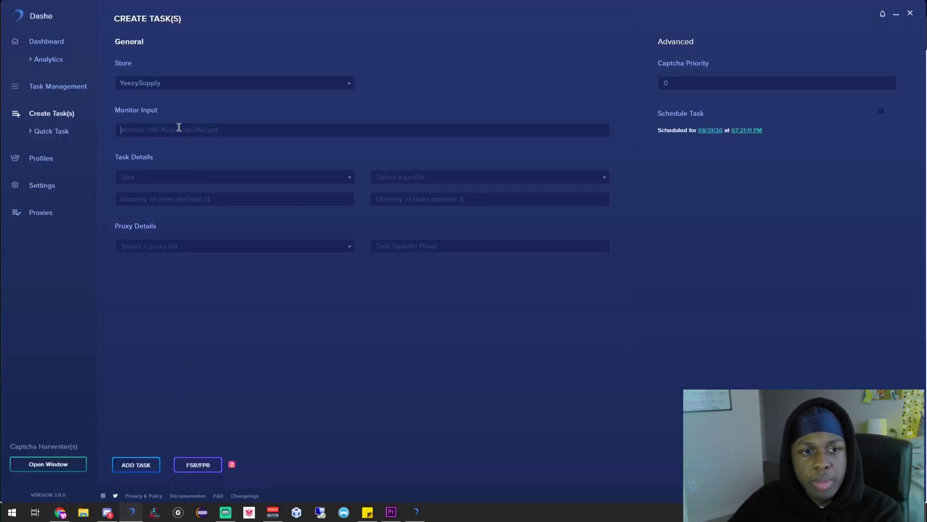
- Paste G54850 into the Monitor Input field and remove the stray '+' sign
{"action": "key", "text": "ctrl+v"}
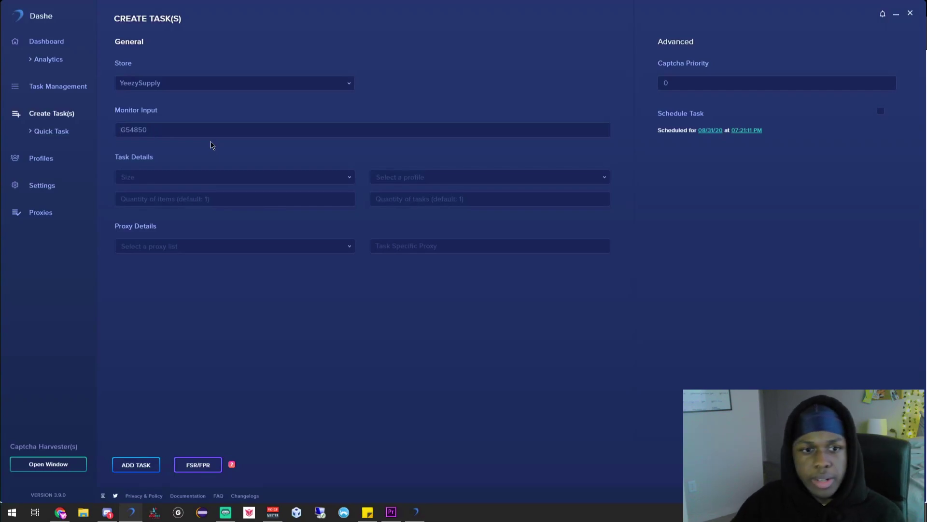
{"action": "type", "text": "+"}
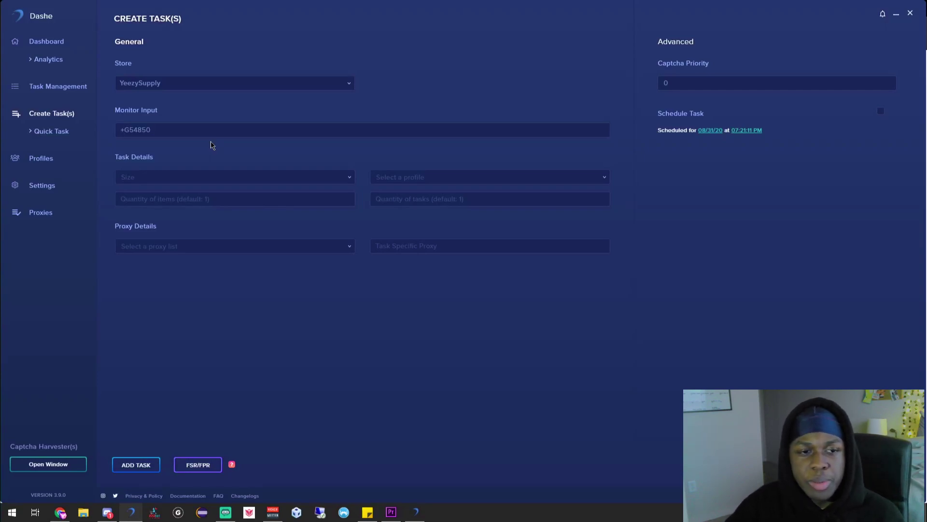
{"action": "key", "text": "BackSpace"}
- Choose size Random, profile Test-EKYC and proxy list SMT for the task
{"action": "left_click", "coordinate": [192, 178]}
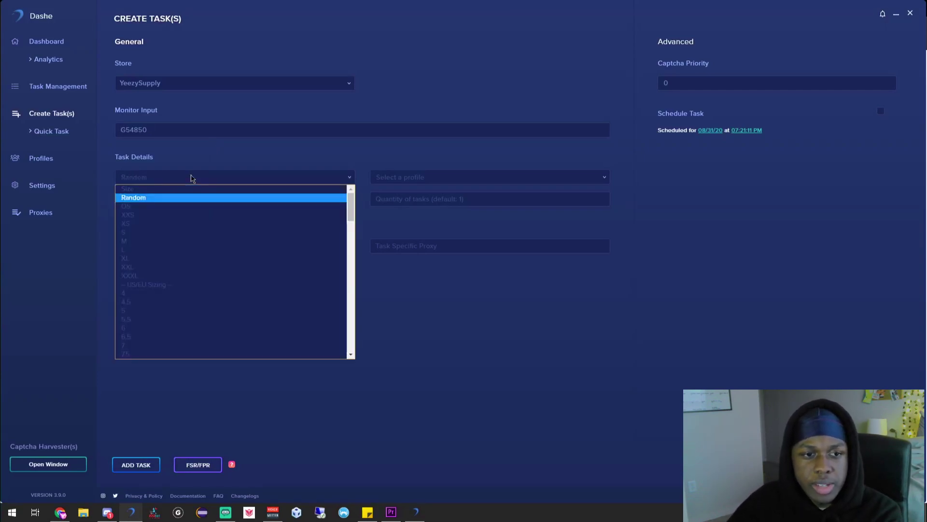
{"action": "key", "text": "Return"}
{"action": "left_click", "coordinate": [376, 178]}
{"action": "key", "text": "Return"}
{"action": "left_click", "coordinate": [180, 246]}
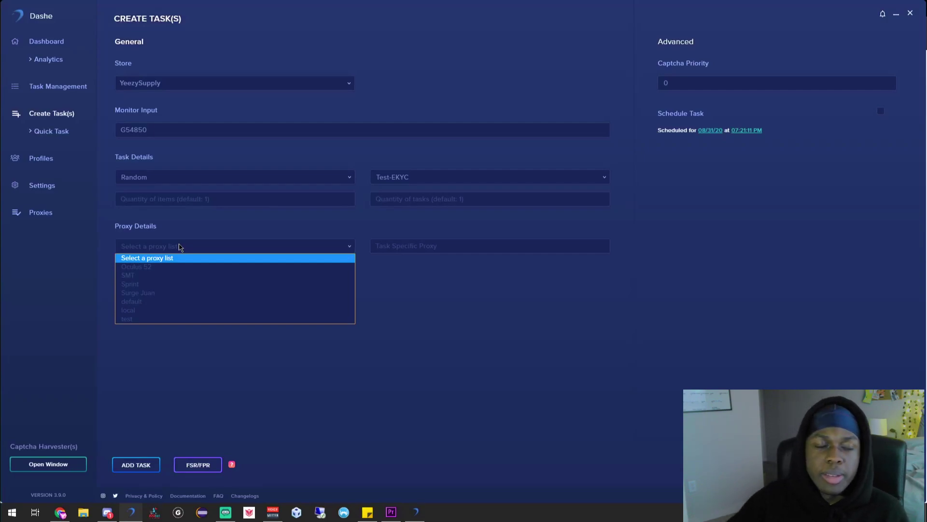
{"action": "left_click", "coordinate": [145, 277]}
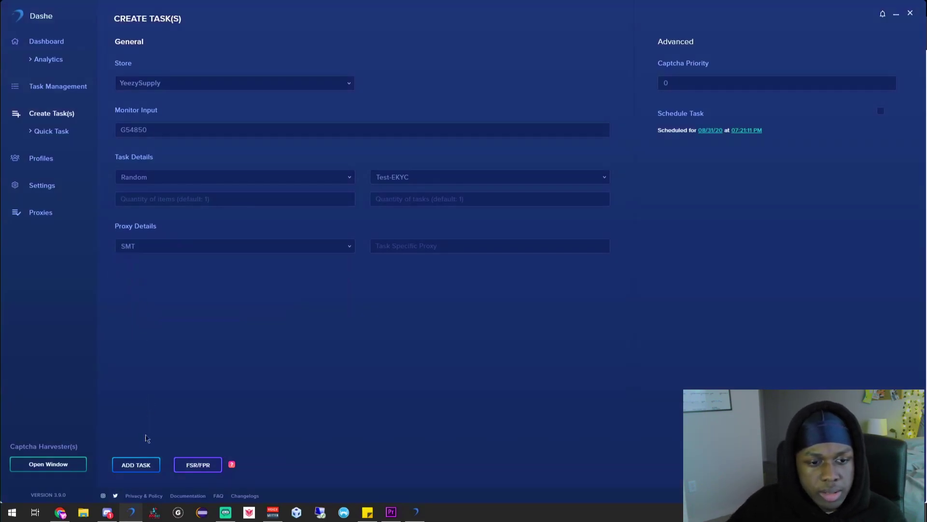
- Add the task, confirm YeezySupply G54850 appears as idle task 1, then go to Settings
{"action": "left_click", "coordinate": [147, 464]}
{"action": "left_click", "coordinate": [43, 91]}
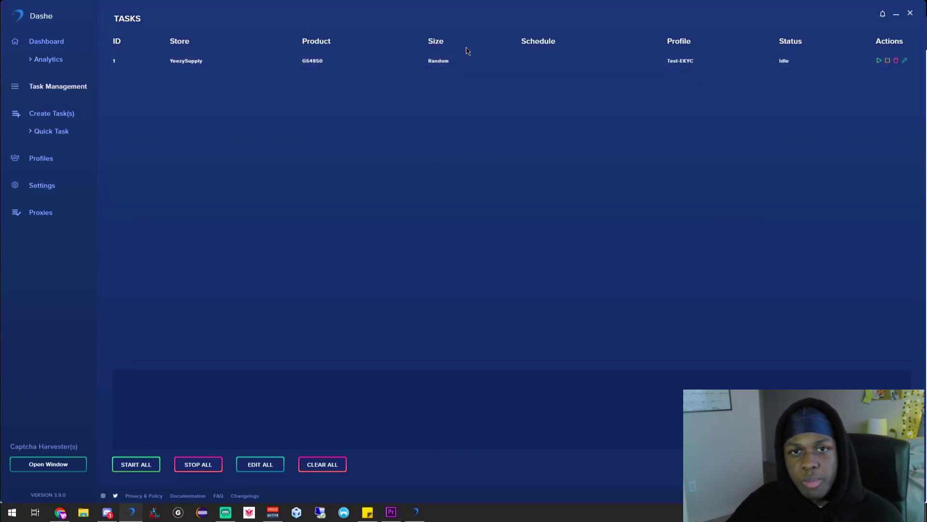
{"action": "left_click", "coordinate": [50, 190]}
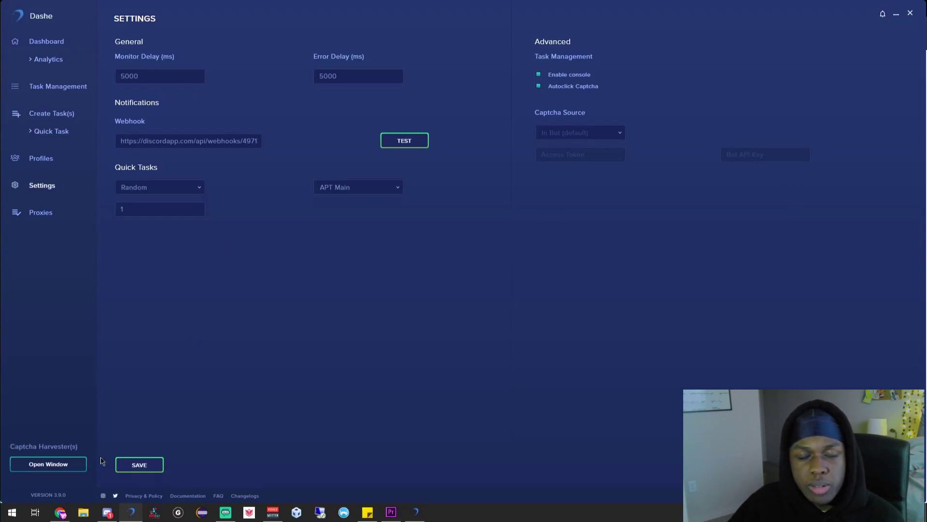
- Open a captcha harvester window, maximize its Chrome browser, and sign into a Google account
{"action": "left_click", "coordinate": [66, 463]}
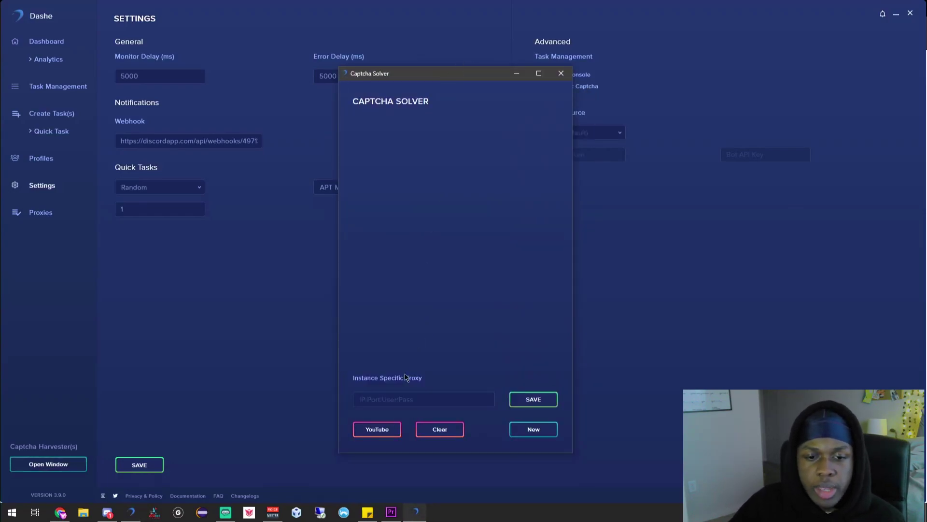
{"action": "left_click", "coordinate": [381, 437]}
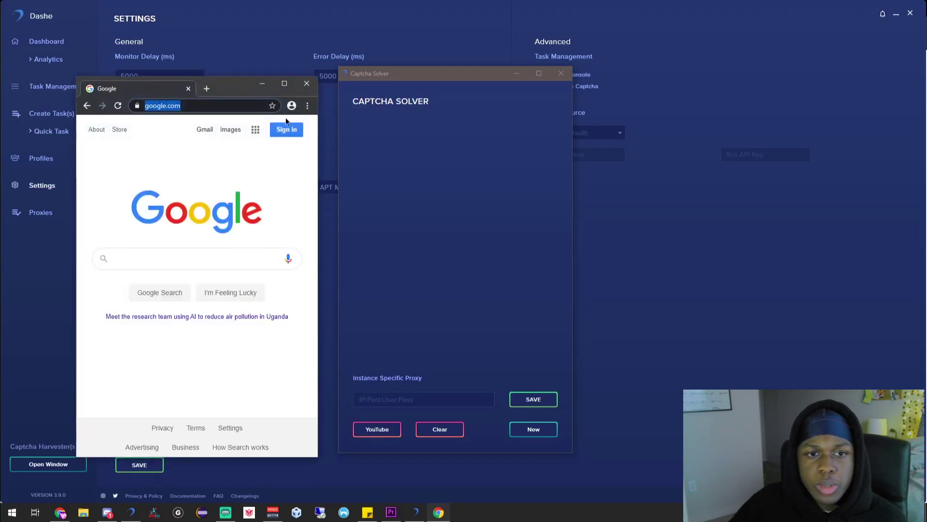
{"action": "left_click", "coordinate": [283, 85]}
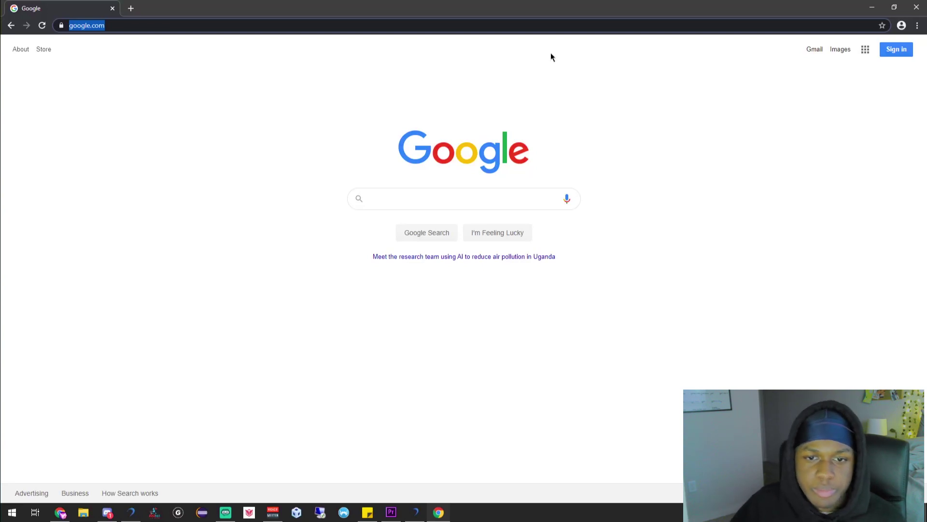
{"action": "left_click", "coordinate": [899, 55]}
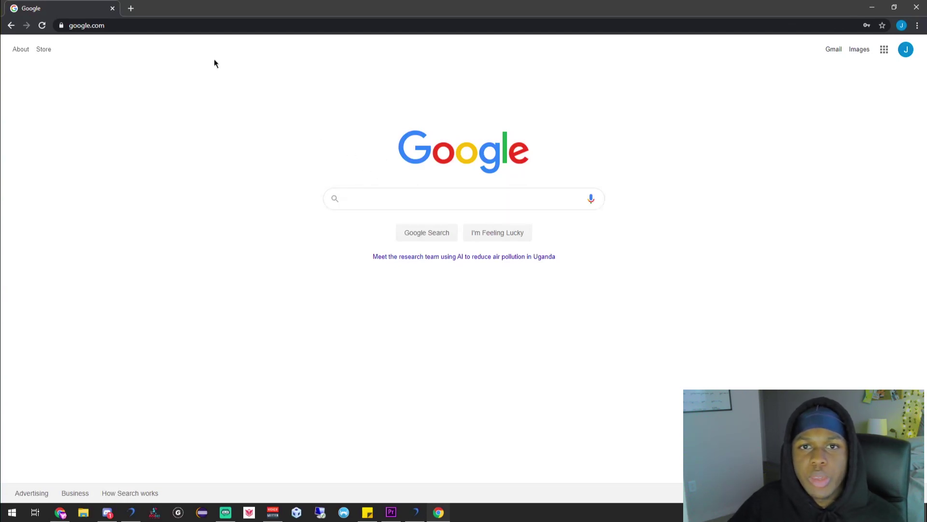
- Search 'v3' to reach the reCAPTCHA v3 request-scores demo and confirm the score is 0.9
{"action": "left_click", "coordinate": [127, 24]}
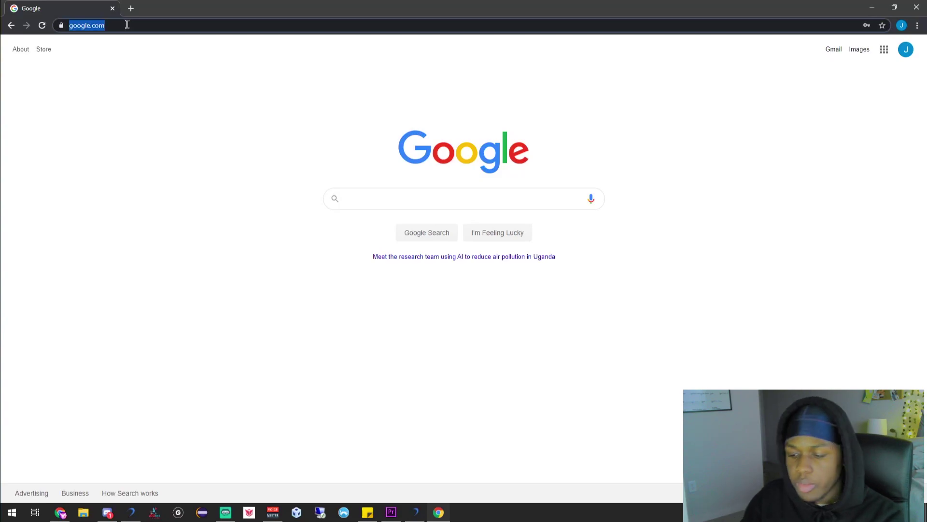
{"action": "type", "text": "v3 recaptcha score"}
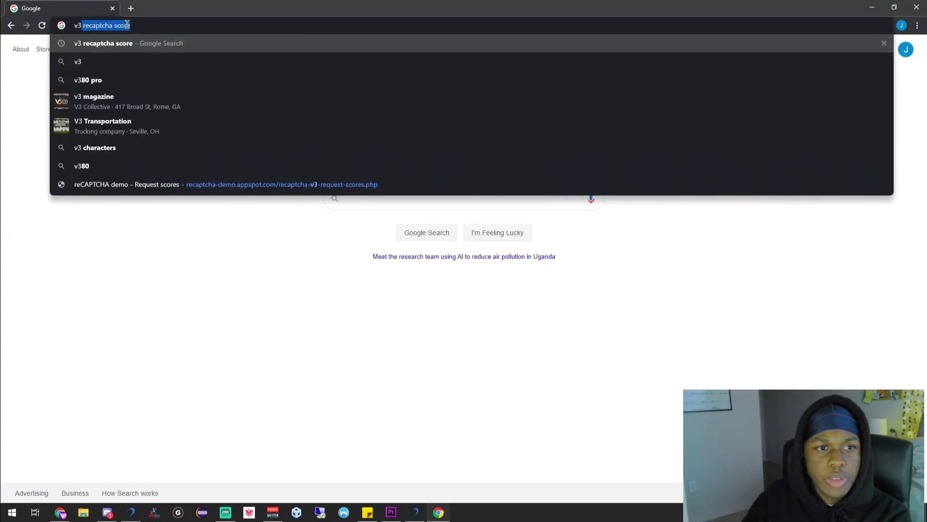
{"action": "left_click", "coordinate": [126, 49]}
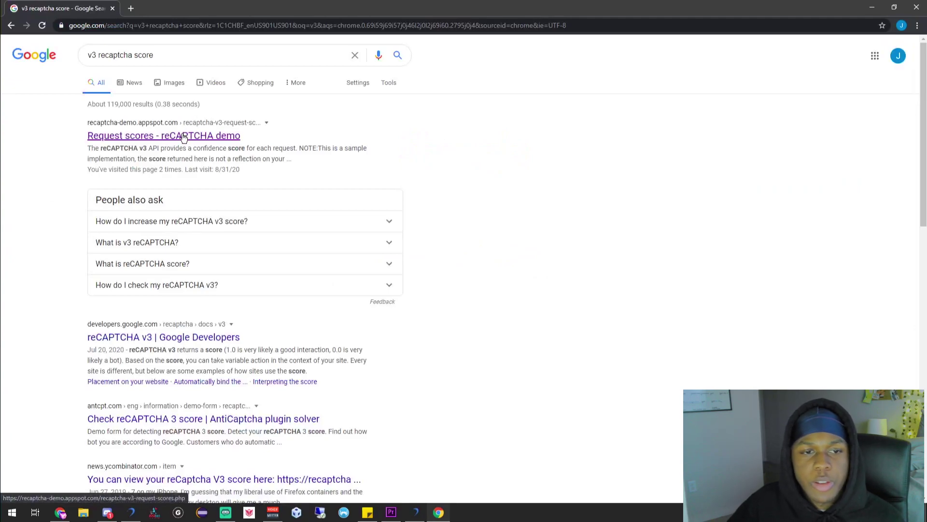
{"action": "left_click", "coordinate": [184, 136]}
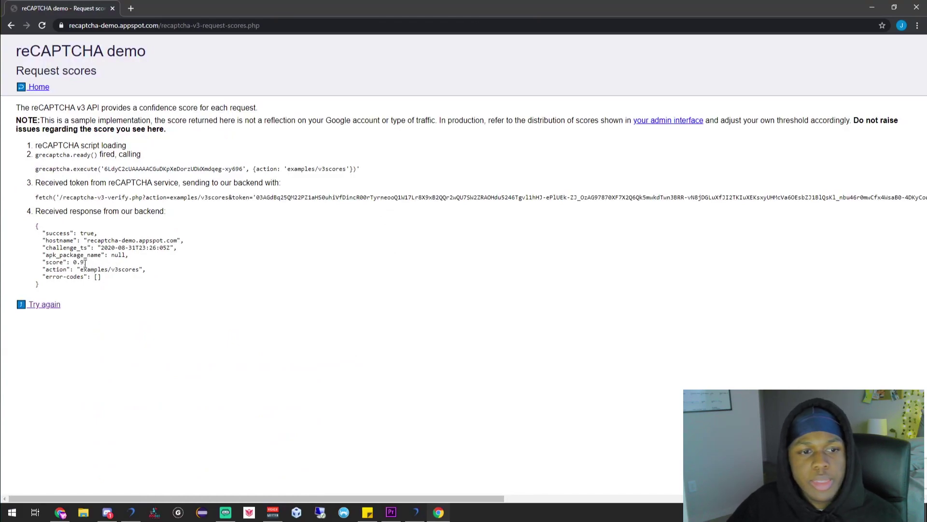
{"action": "left_click_drag", "start_coordinate": [88, 262], "coordinate": [50, 261]}
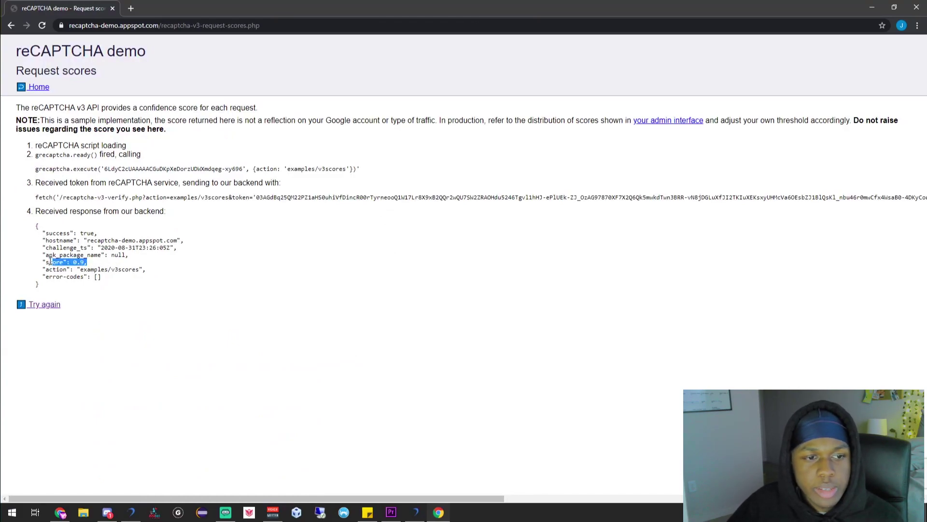
{"action": "left_click", "coordinate": [73, 262]}
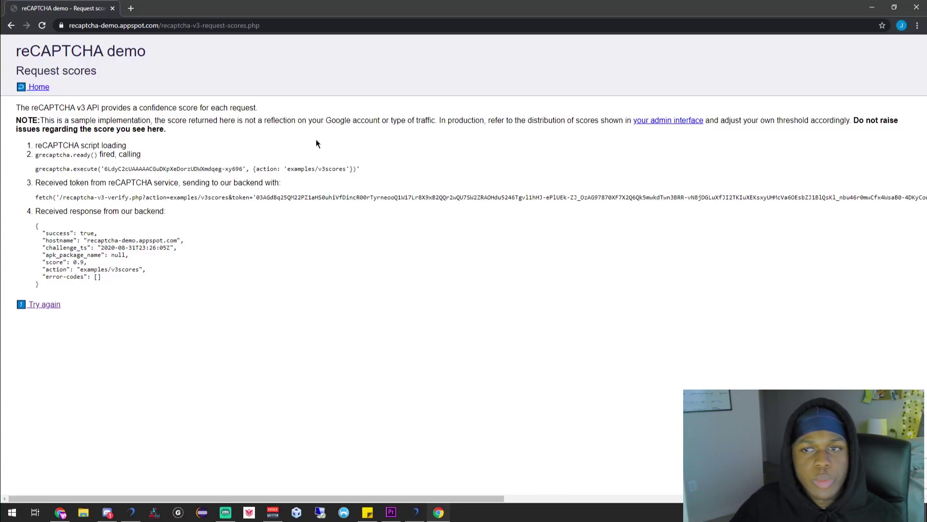
- Close Chrome and drag the Captcha Solver window left over the Settings page
{"action": "left_click", "coordinate": [918, 6]}
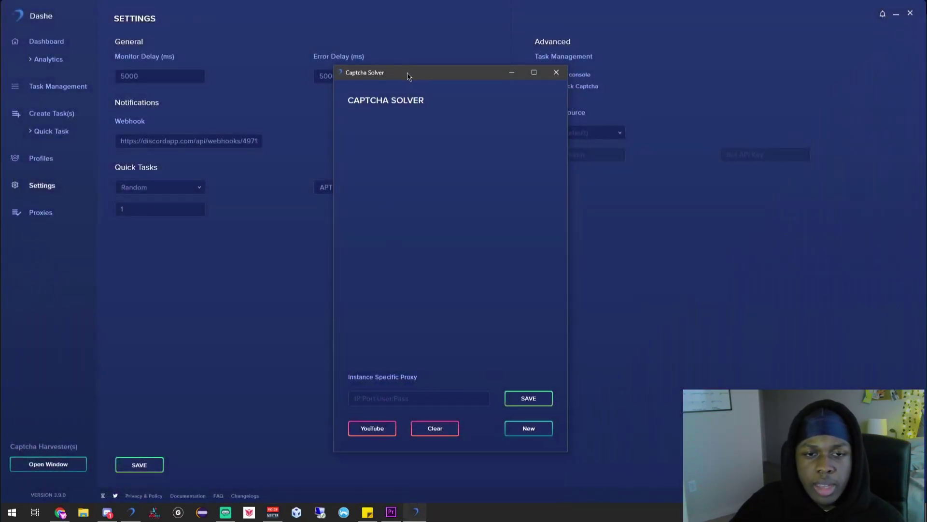
{"action": "left_click_drag", "start_coordinate": [407, 72], "coordinate": [399, 64]}
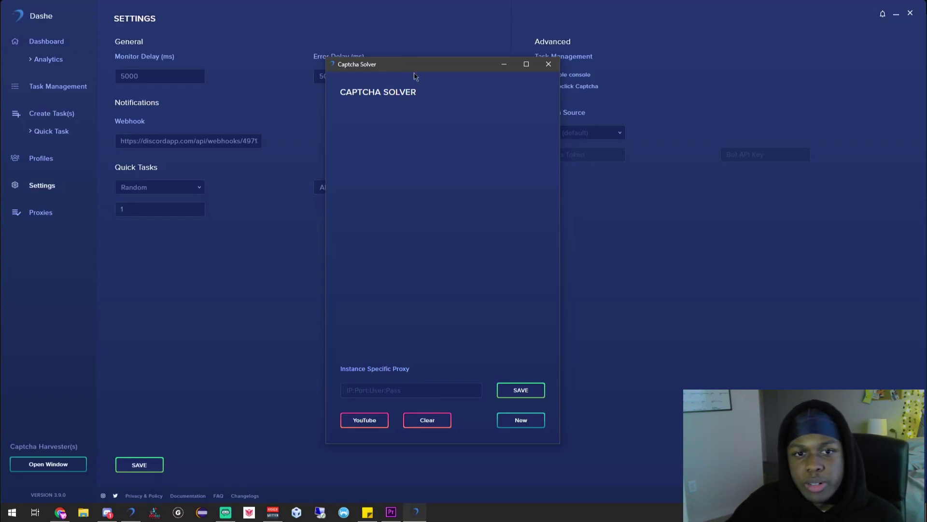
{"action": "left_click_drag", "start_coordinate": [405, 65], "coordinate": [331, 60]}
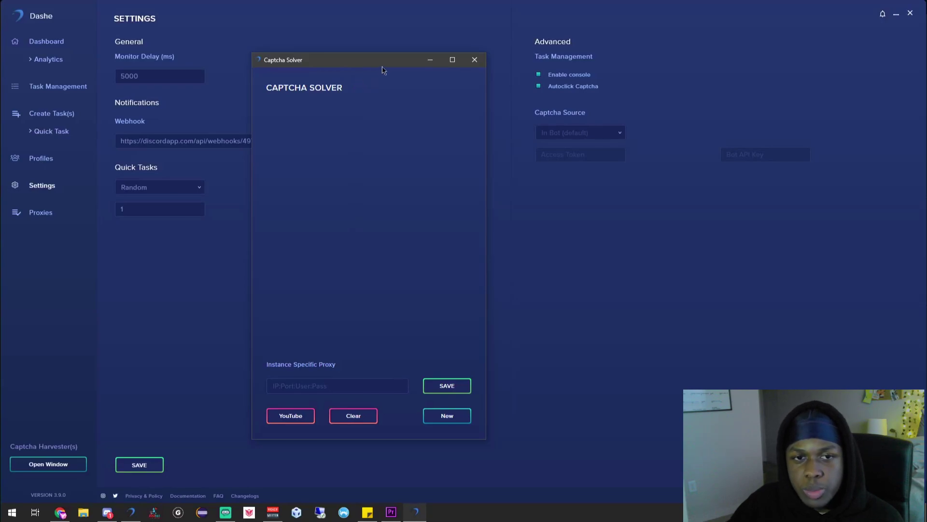
{"action": "left_click_drag", "start_coordinate": [382, 68], "coordinate": [341, 70]}
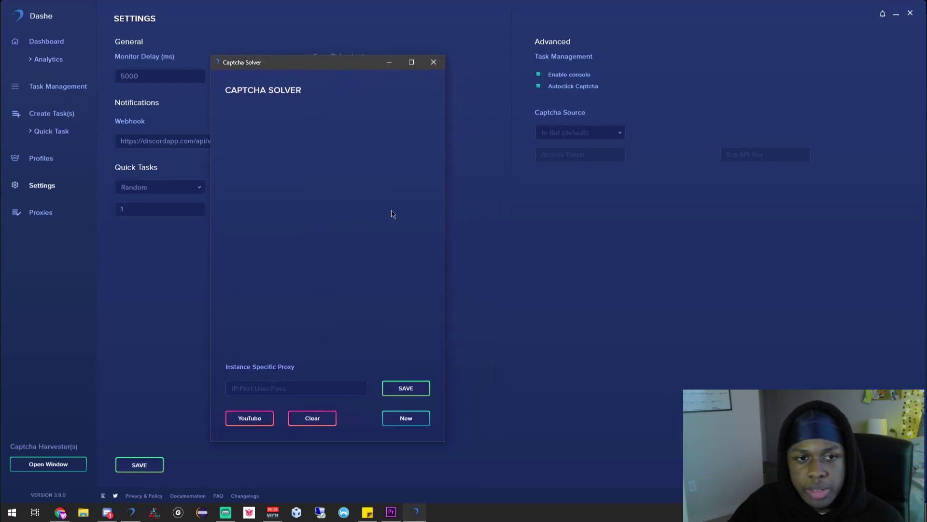
- Open a second Captcha Solver window and save its instance-specific proxy
{"action": "left_click", "coordinate": [406, 424]}
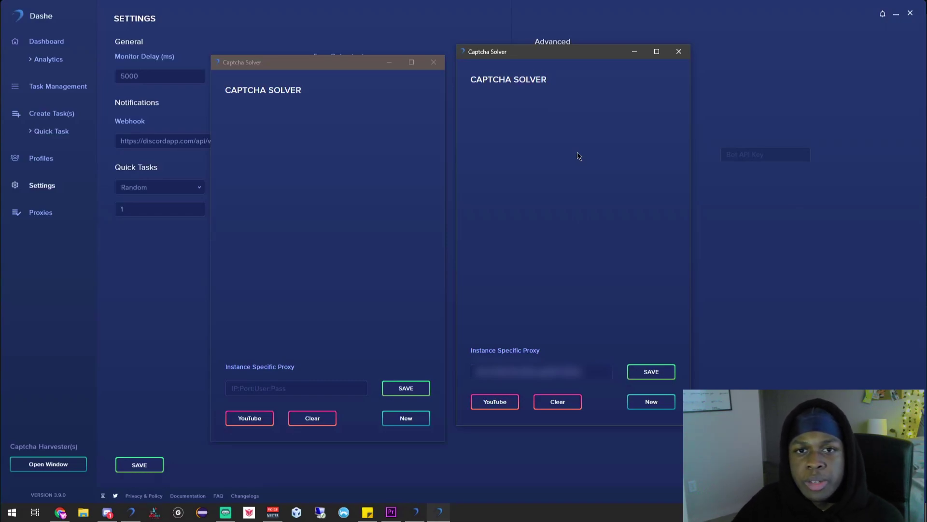
{"action": "left_click_drag", "start_coordinate": [587, 372], "coordinate": [539, 348]}
{"action": "left_click", "coordinate": [552, 351]}
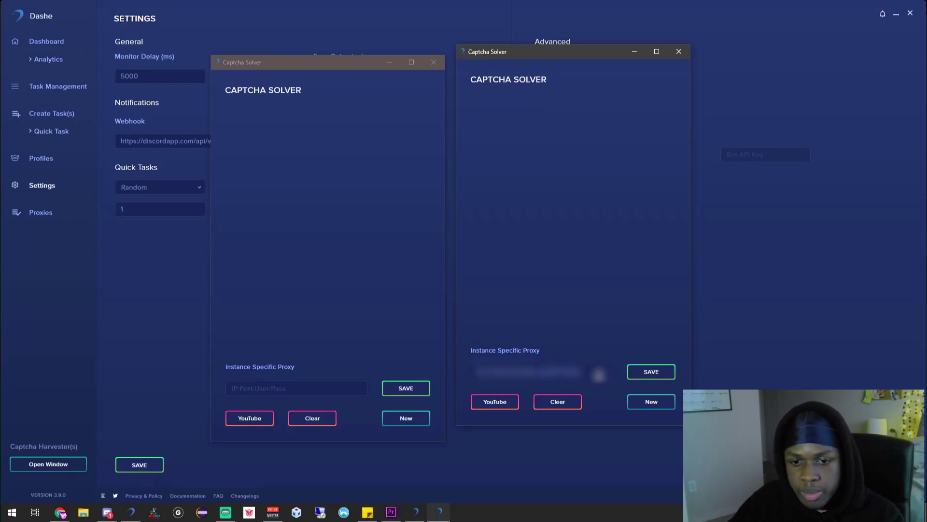
{"action": "left_click", "coordinate": [651, 371]}
- Reposition the second solver window, check its proxy, and return to Task Management
{"action": "left_click_drag", "start_coordinate": [591, 54], "coordinate": [589, 63]}
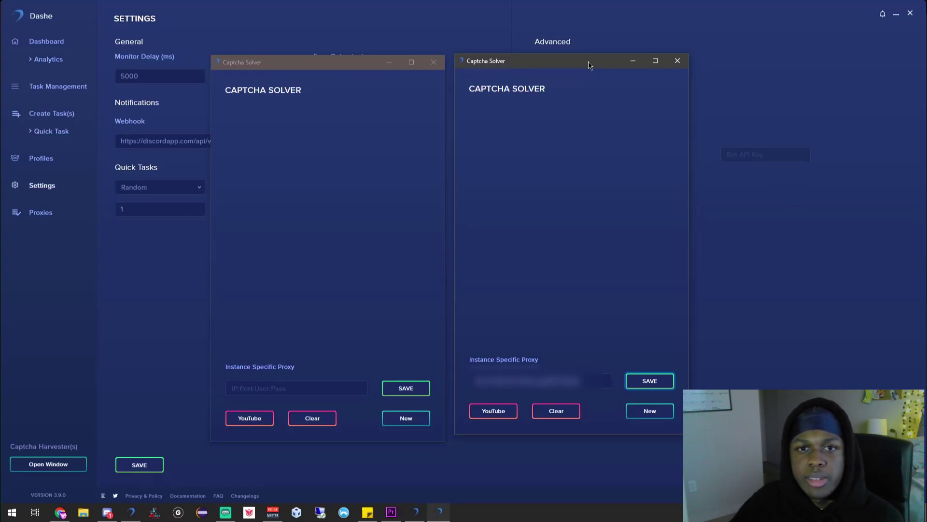
{"action": "left_click_drag", "start_coordinate": [589, 64], "coordinate": [585, 68]}
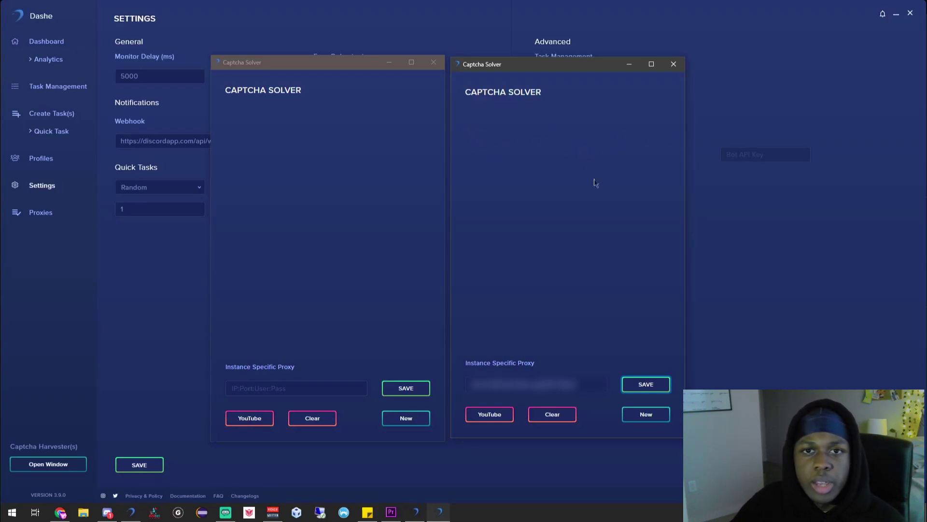
{"action": "left_click_drag", "start_coordinate": [581, 384], "coordinate": [467, 384]}
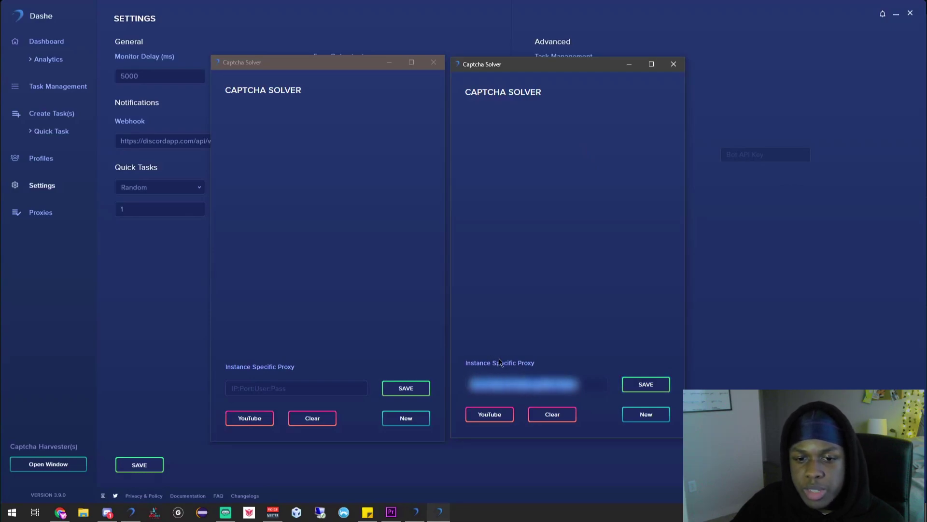
{"action": "left_click", "coordinate": [543, 368]}
{"action": "left_click_drag", "start_coordinate": [559, 65], "coordinate": [559, 63]}
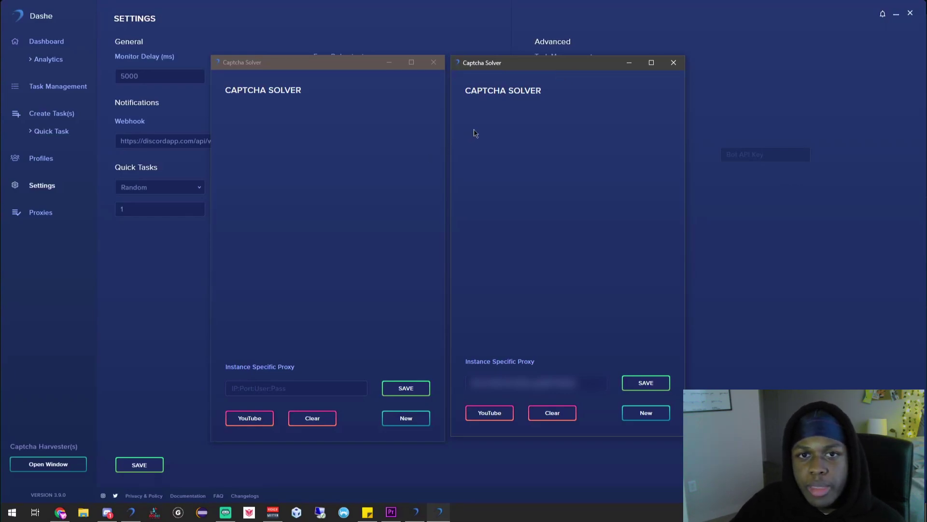
{"action": "left_click", "coordinate": [56, 89]}
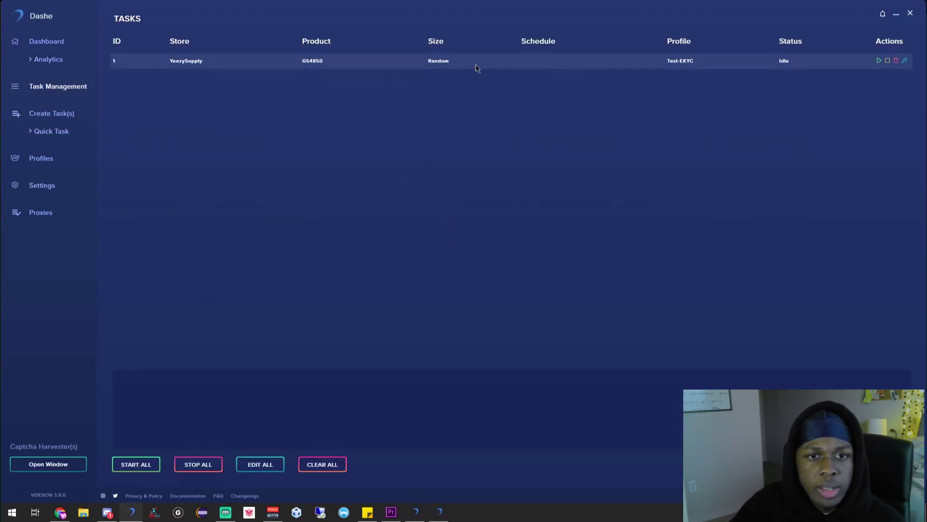
- Start YeezySupply task 1, watch its log reach Waiting for Stock, then open Settings
{"action": "left_click", "coordinate": [878, 60]}
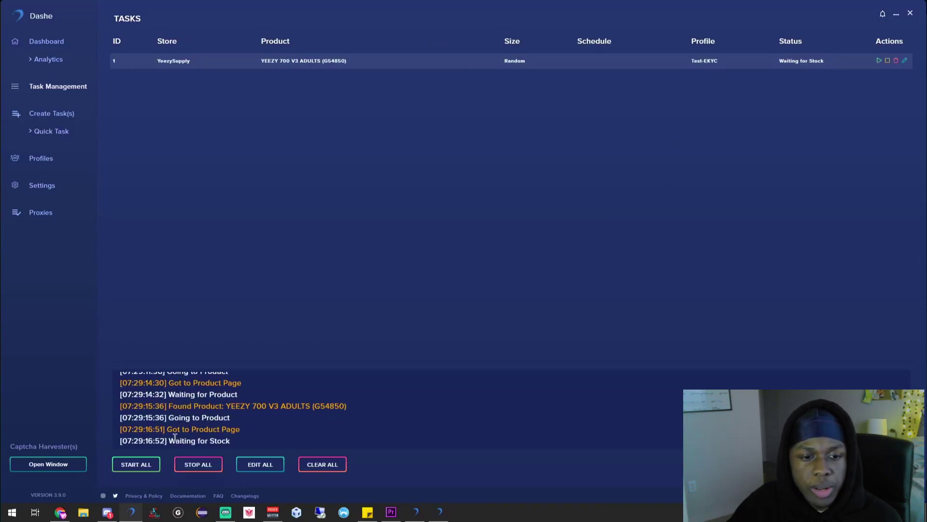
{"action": "left_click_drag", "start_coordinate": [171, 441], "coordinate": [234, 443]}
{"action": "left_click", "coordinate": [234, 442]}
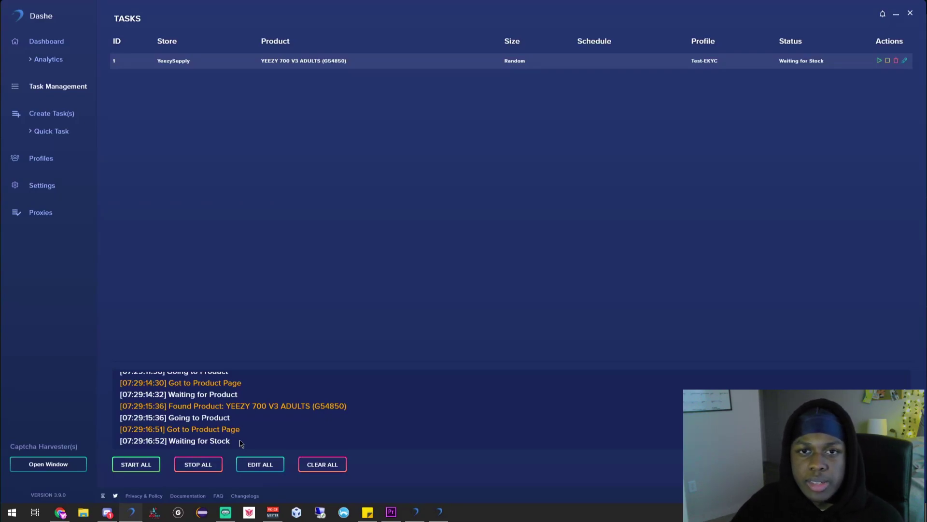
{"action": "left_click_drag", "start_coordinate": [233, 440], "coordinate": [121, 385]}
{"action": "left_click", "coordinate": [213, 366]}
{"action": "left_click", "coordinate": [41, 186]}
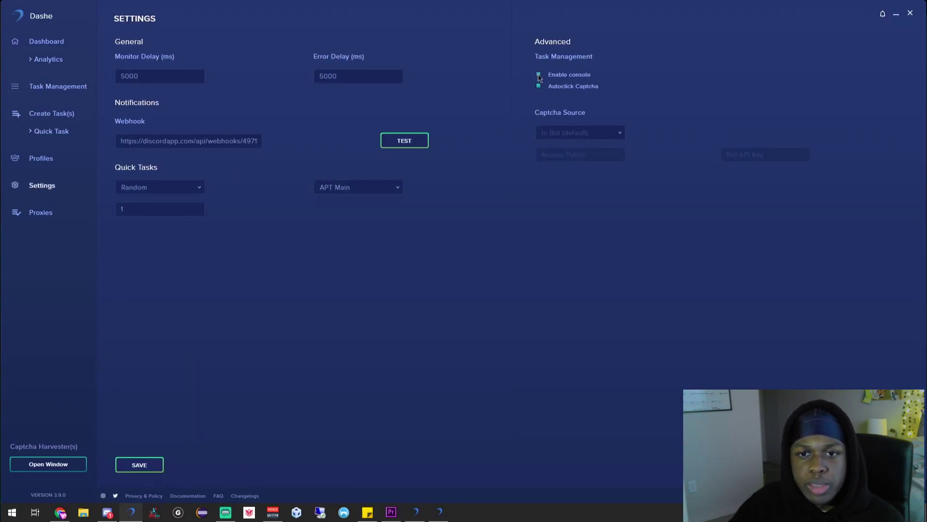
{"action": "left_click", "coordinate": [154, 464]}
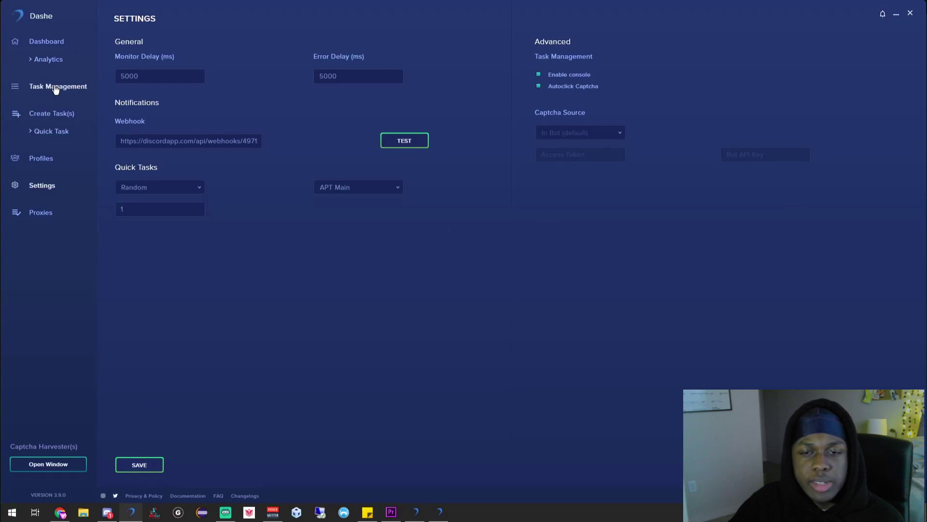
- Return to Dashe's task list, where the YeezySupply task 1 shows TASK STOPPED
{"action": "left_click", "coordinate": [56, 87]}
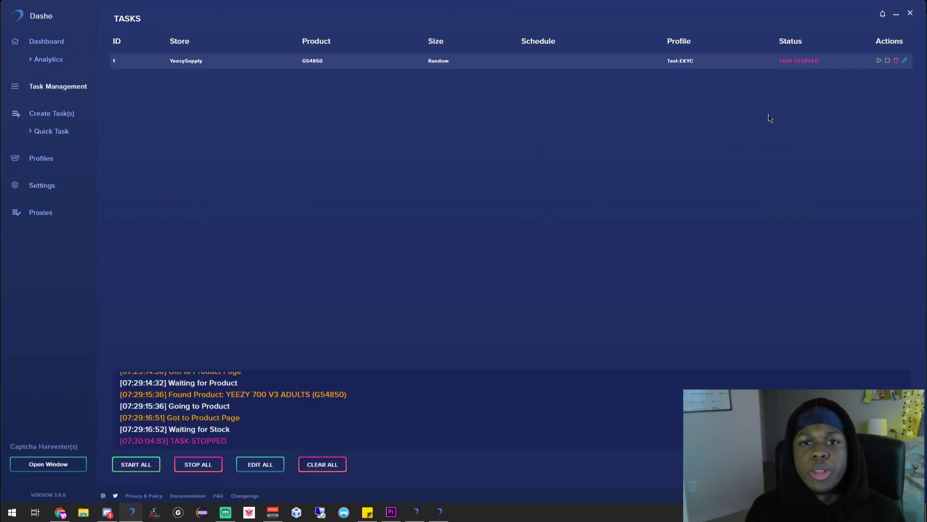